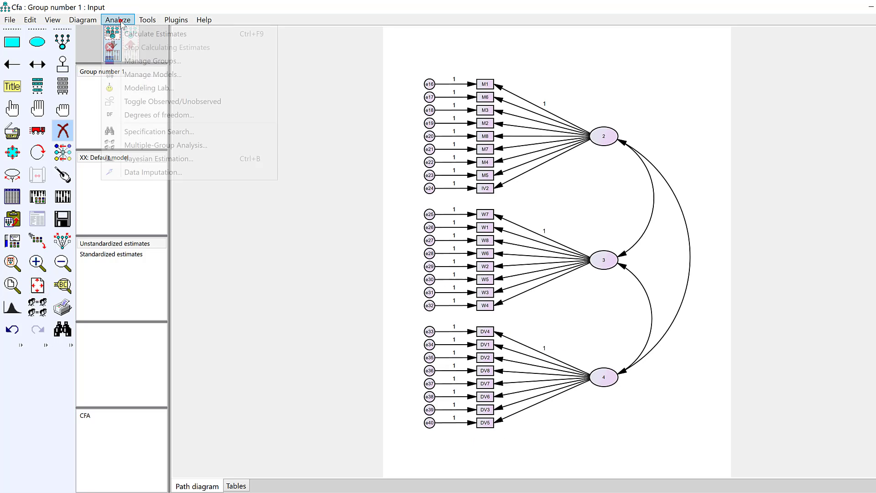
- Run Calculate Estimates and dismiss the missing-data, saturated, independence-model and no-license error messages
{"action": "left_click", "coordinate": [117, 33]}
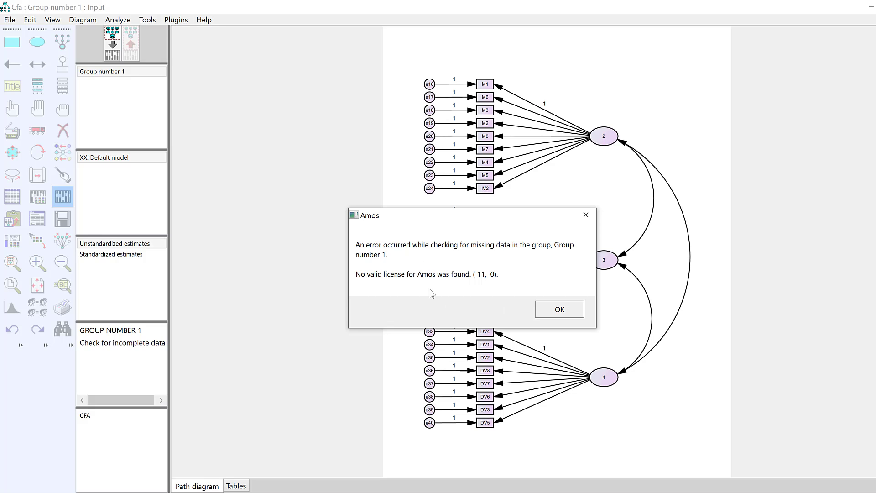
{"action": "left_click", "coordinate": [560, 310]}
{"action": "left_click", "coordinate": [566, 310]}
{"action": "left_click", "coordinate": [598, 210]}
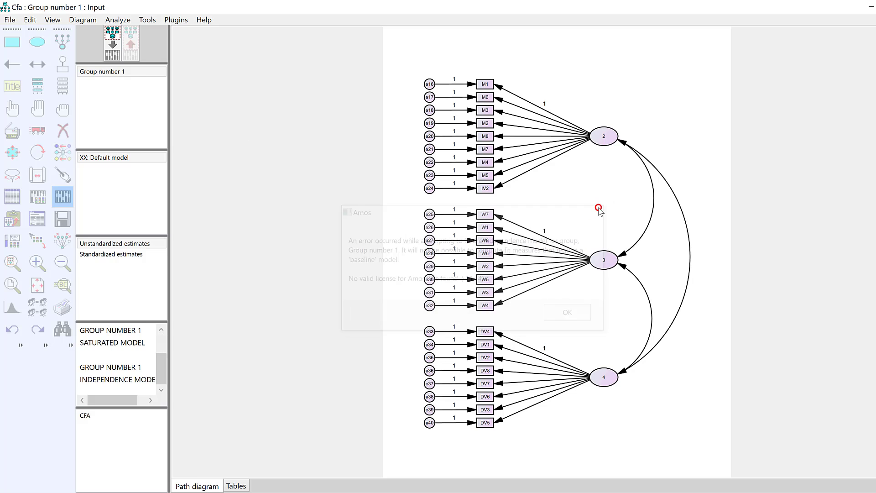
{"action": "left_click", "coordinate": [546, 231]}
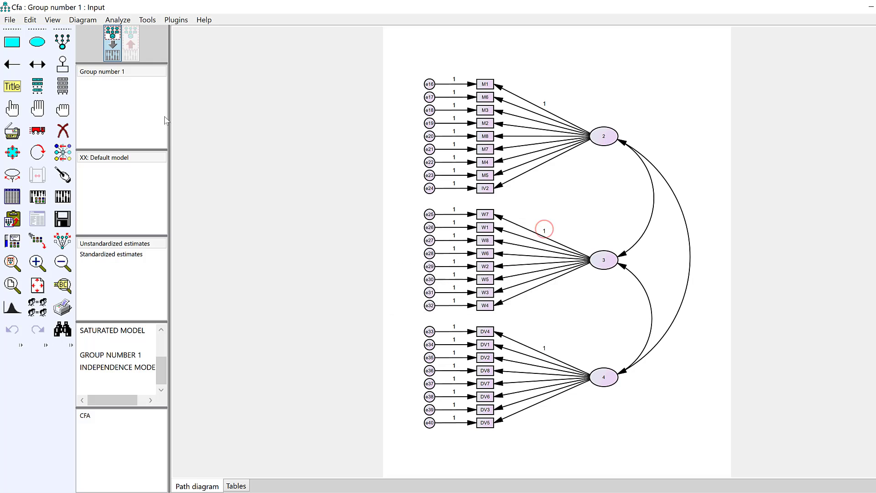
- Save the CFA path diagram and close Amos
{"action": "left_click", "coordinate": [17, 20]}
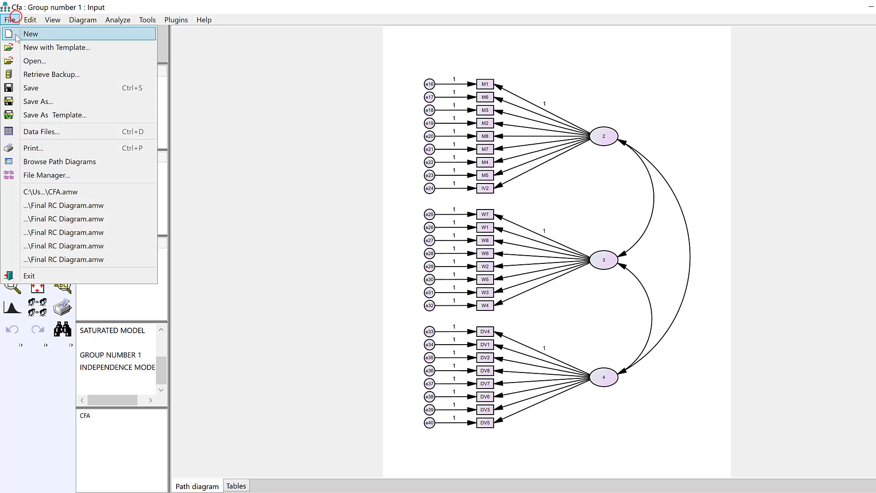
{"action": "left_click", "coordinate": [27, 91]}
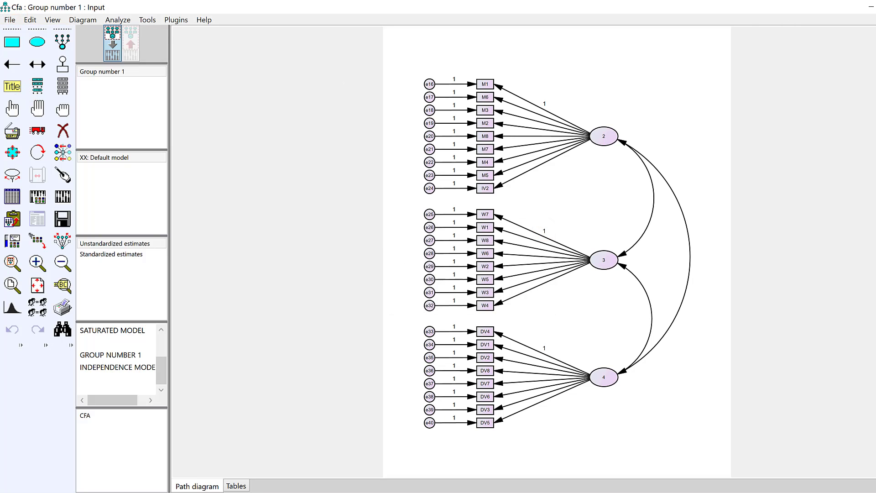
{"action": "left_click", "coordinate": [869, 7]}
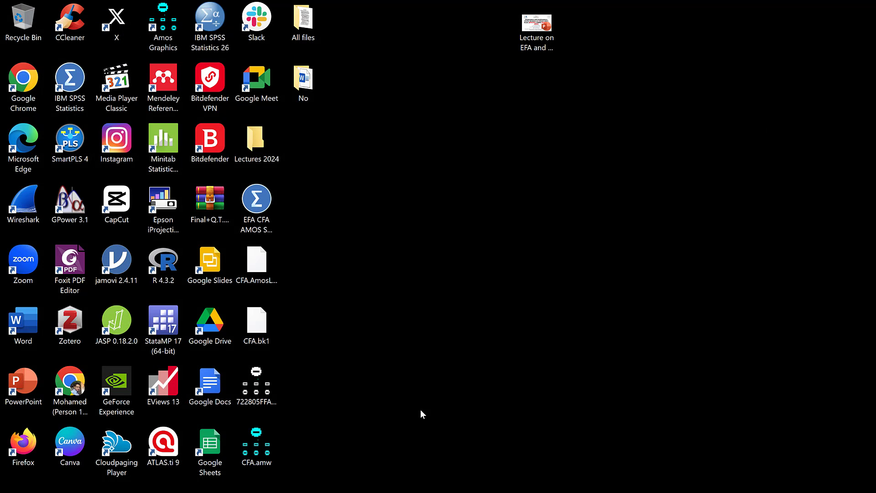
- Reopen CFA.amw from the desktop, maximize Amos, and calculate estimates, reaching chi-square 1178.0
{"action": "left_click_drag", "start_coordinate": [247, 463], "coordinate": [385, 322]}
{"action": "double_click", "coordinate": [385, 327]}
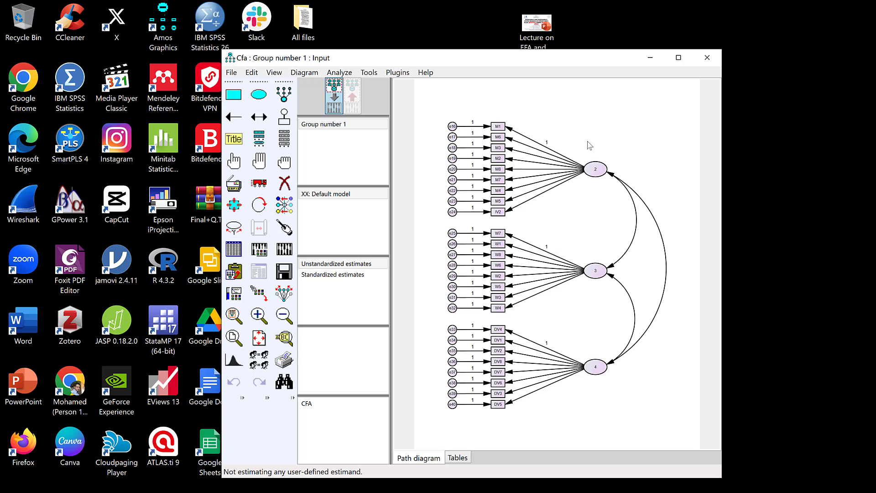
{"action": "left_click", "coordinate": [679, 58]}
{"action": "left_click", "coordinate": [118, 20]}
{"action": "left_click", "coordinate": [132, 35]}
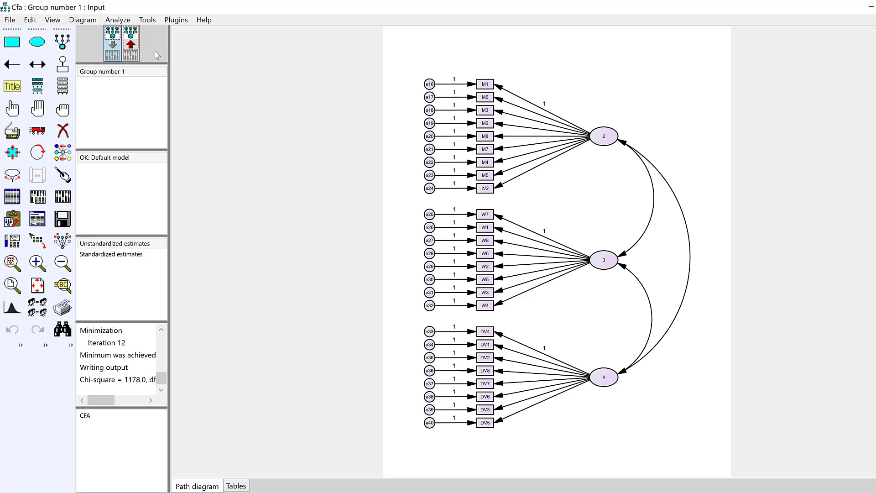
{"action": "left_click", "coordinate": [135, 49]}
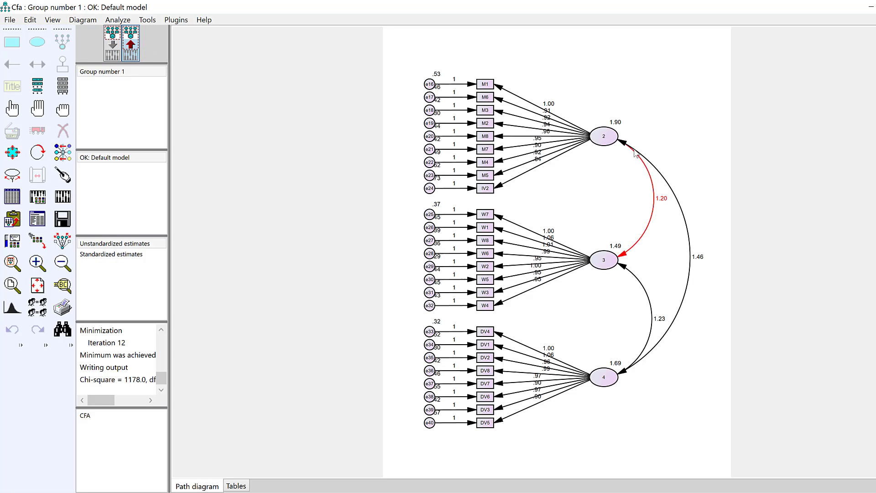
{"action": "left_click", "coordinate": [116, 56]}
{"action": "left_click", "coordinate": [131, 50]}
{"action": "left_click", "coordinate": [113, 50]}
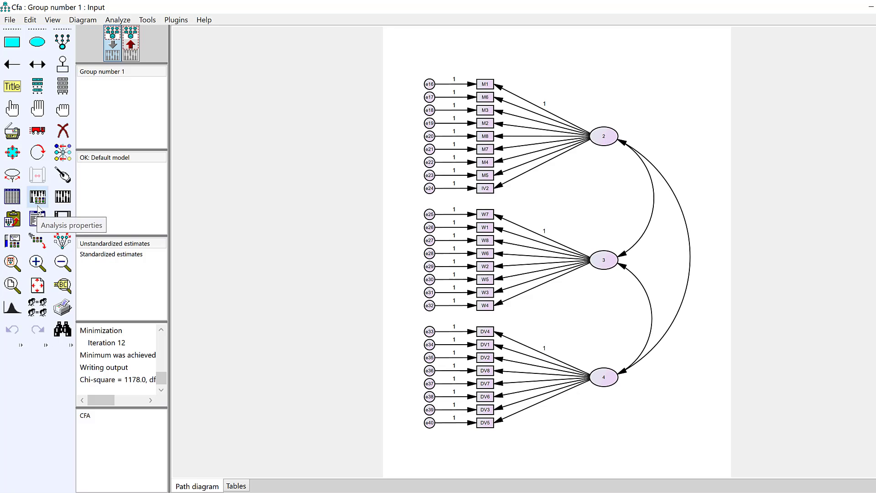
{"action": "left_click", "coordinate": [37, 220]}
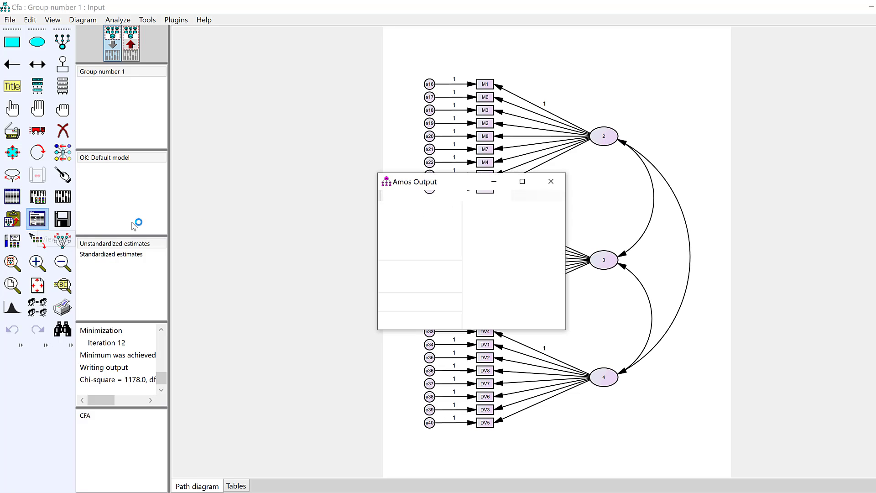
{"action": "left_click", "coordinate": [549, 182]}
{"action": "left_click", "coordinate": [118, 20]}
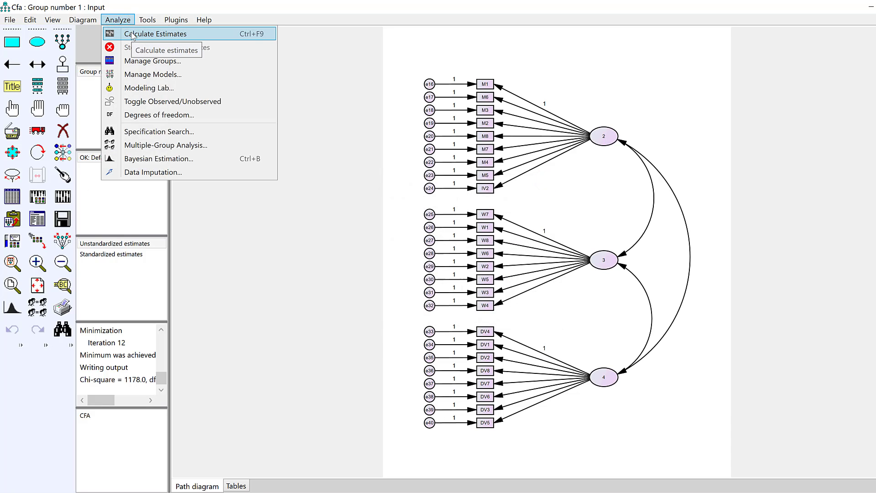
{"action": "left_click", "coordinate": [132, 34]}
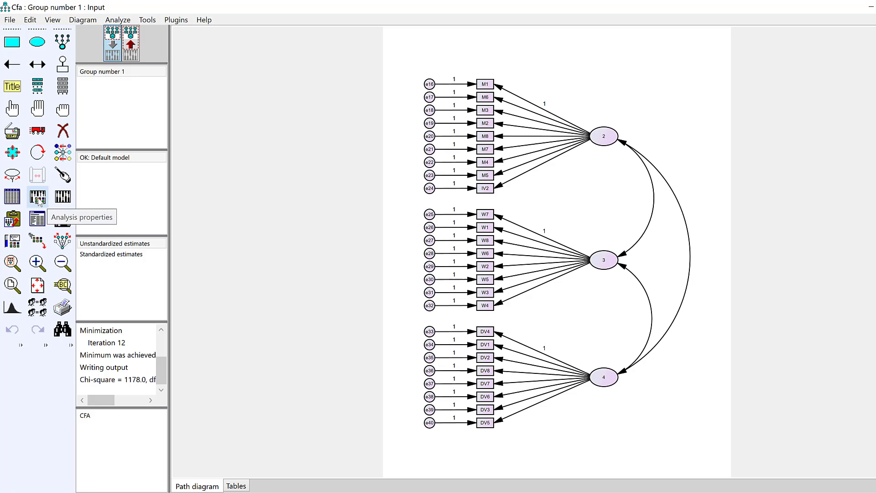
- Open Analysis Properties and toggle 'Estimate means and intercepts' on and then back off
{"action": "left_click", "coordinate": [38, 197]}
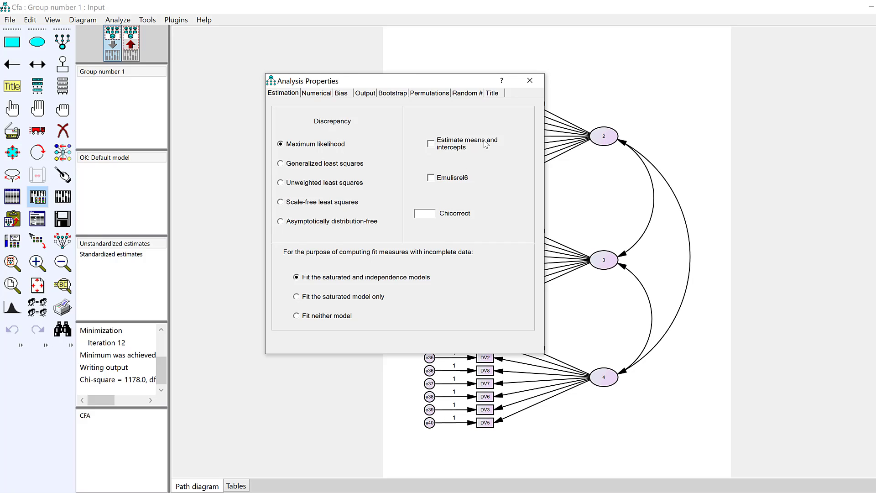
{"action": "left_click", "coordinate": [432, 143]}
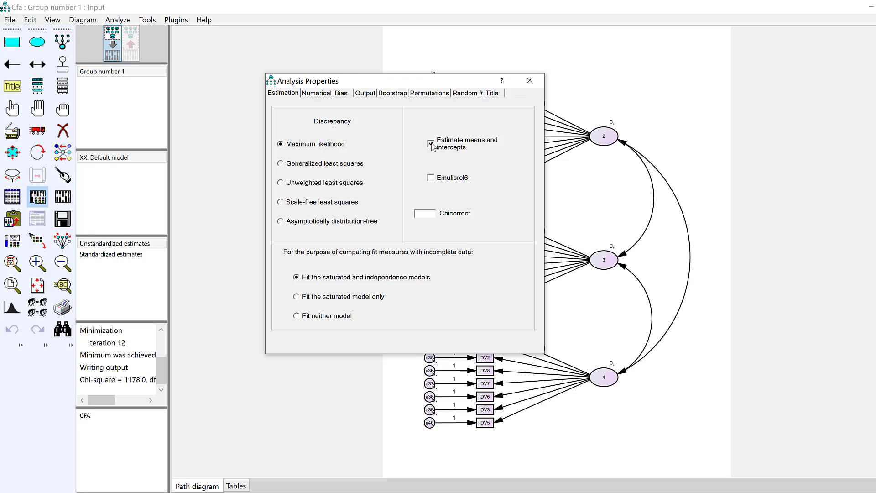
{"action": "left_click", "coordinate": [430, 144]}
- On the Output tab, tick Modification indices (threshold 4), Standardized estimates and Squared multiple correlations
{"action": "left_click", "coordinate": [365, 94]}
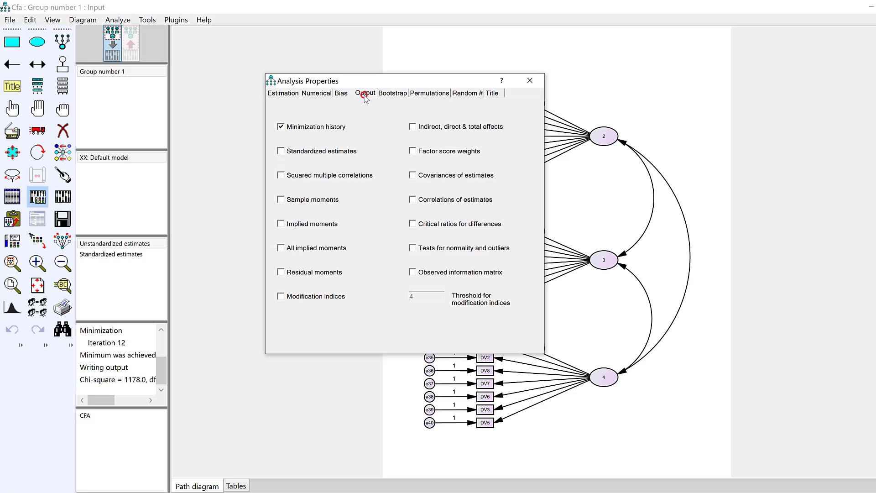
{"action": "left_click", "coordinate": [281, 297]}
{"action": "left_click", "coordinate": [281, 152]}
{"action": "left_click", "coordinate": [280, 175]}
- Re-estimate the model and show unstandardized estimates, with factor variances 1.90, 1.49 and 1.69
{"action": "left_click", "coordinate": [530, 81]}
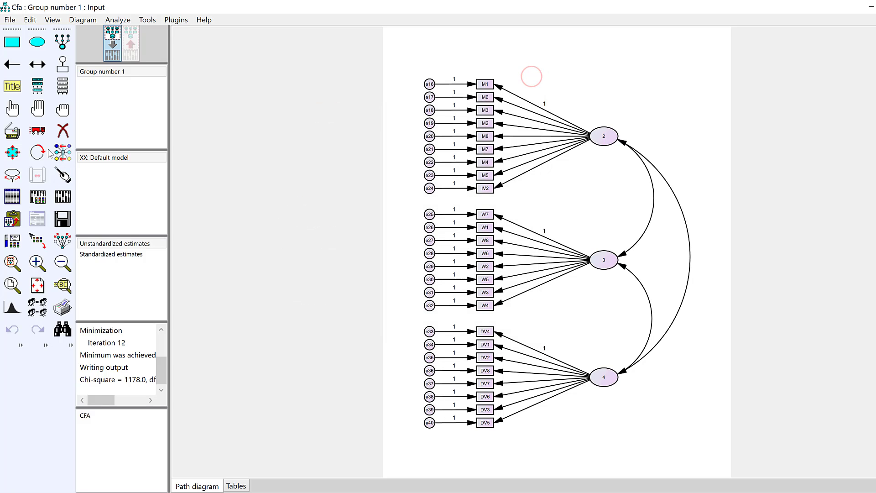
{"action": "left_click", "coordinate": [63, 197]}
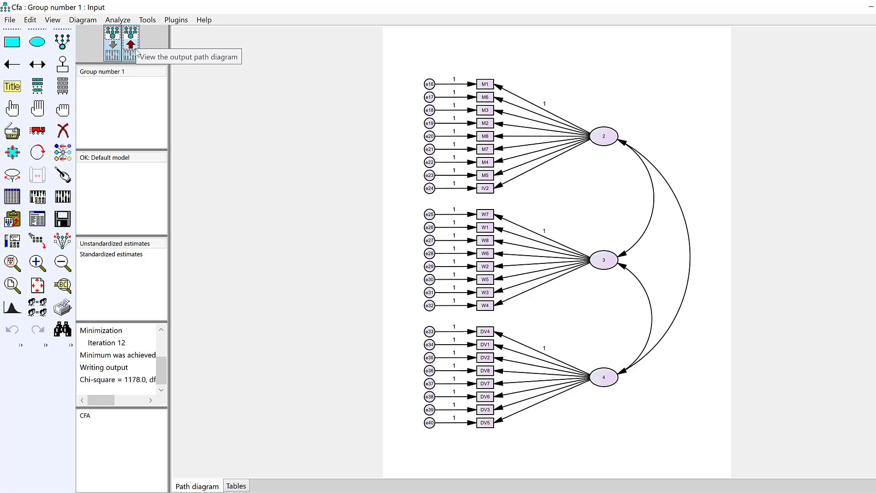
{"action": "left_click", "coordinate": [135, 45]}
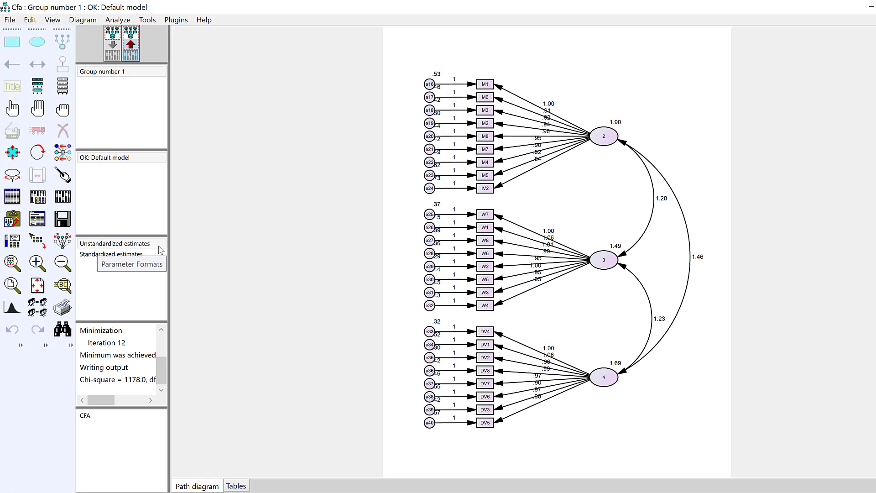
- Switch the diagram to standardized estimates, showing factor correlations .71, .77 and .81
{"action": "left_click", "coordinate": [91, 257]}
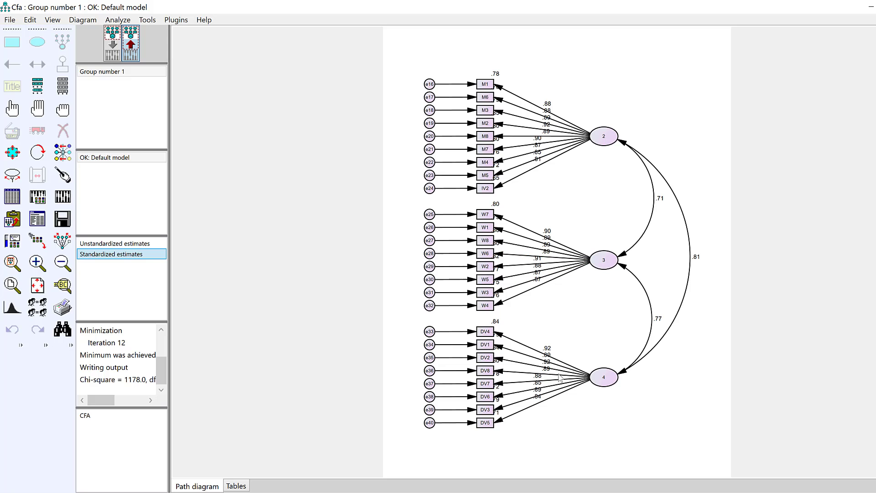
{"action": "left_click", "coordinate": [574, 492]}
{"action": "left_click", "coordinate": [621, 483]}
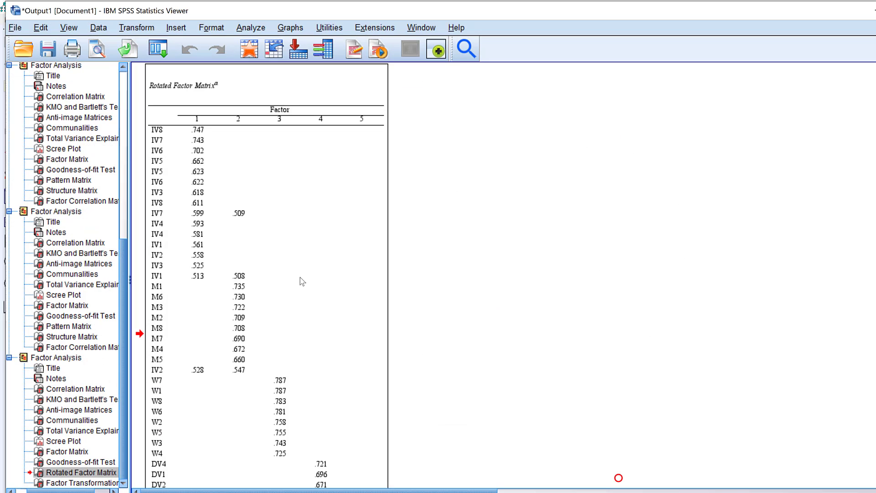